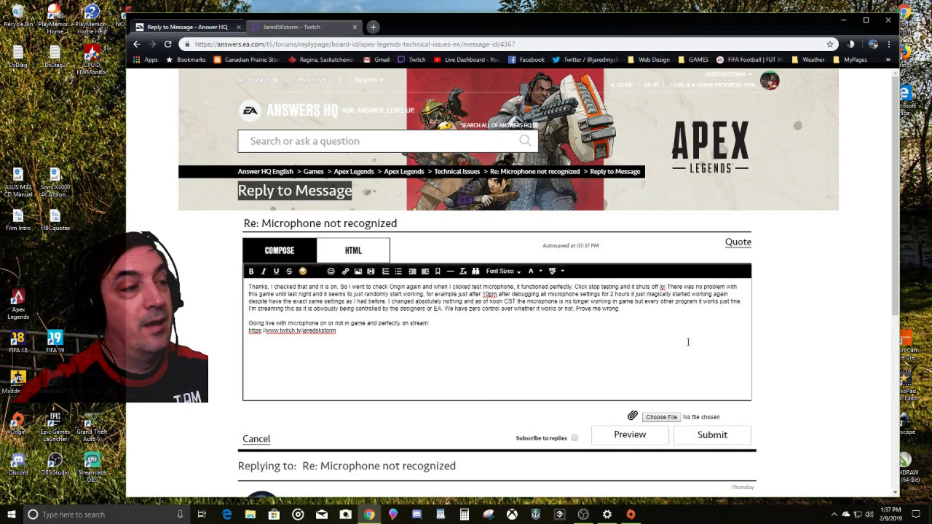
# - Bring Origin's Voice settings to the front, minimizing OBS, and check the Activation mode options
pyautogui.click(631, 514)
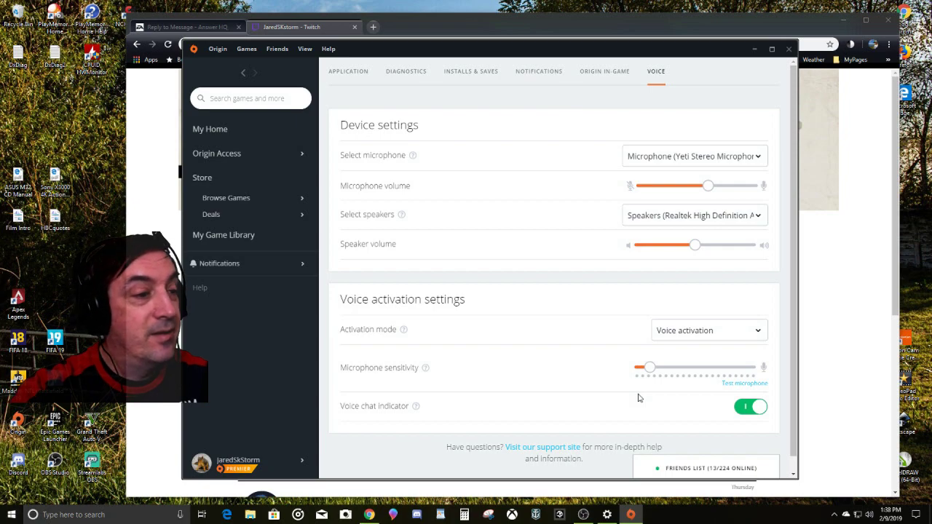
pyautogui.click(583, 514)
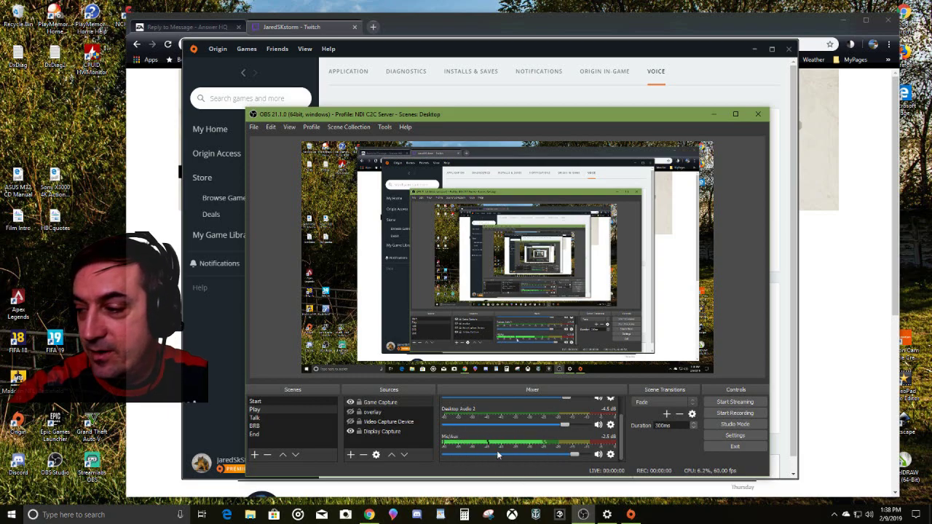
pyautogui.click(583, 515)
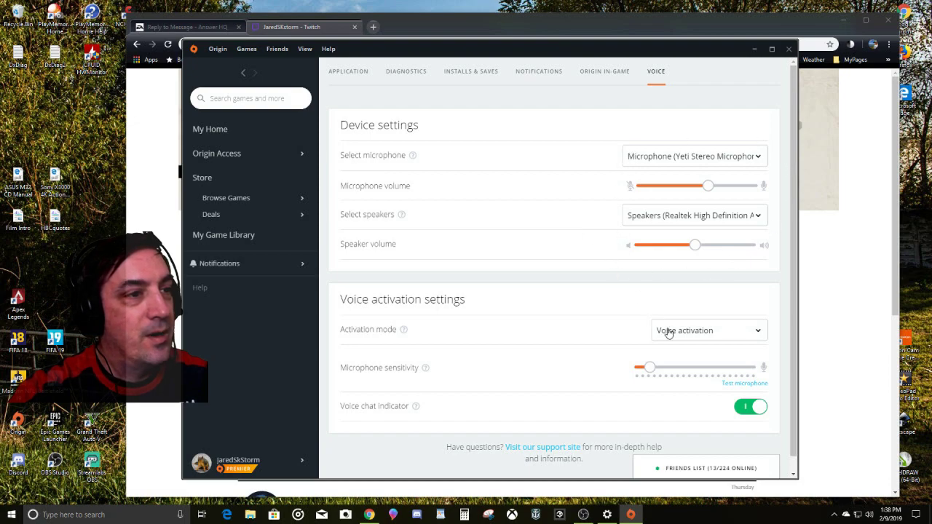
pyautogui.click(756, 332)
# - Keep Voice activation mode, then run and stop a test of the Yeti Stereo microphone
pyautogui.click(756, 332)
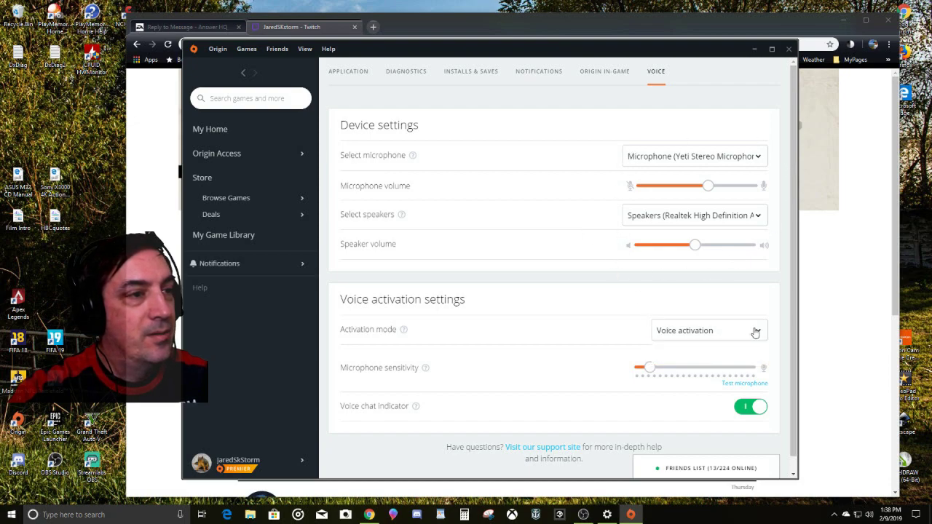
pyautogui.click(755, 390)
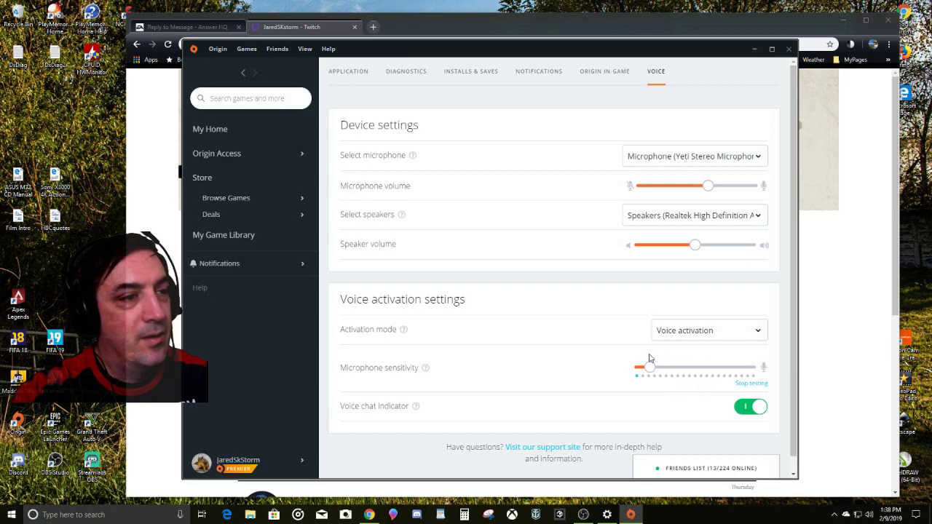
pyautogui.click(738, 386)
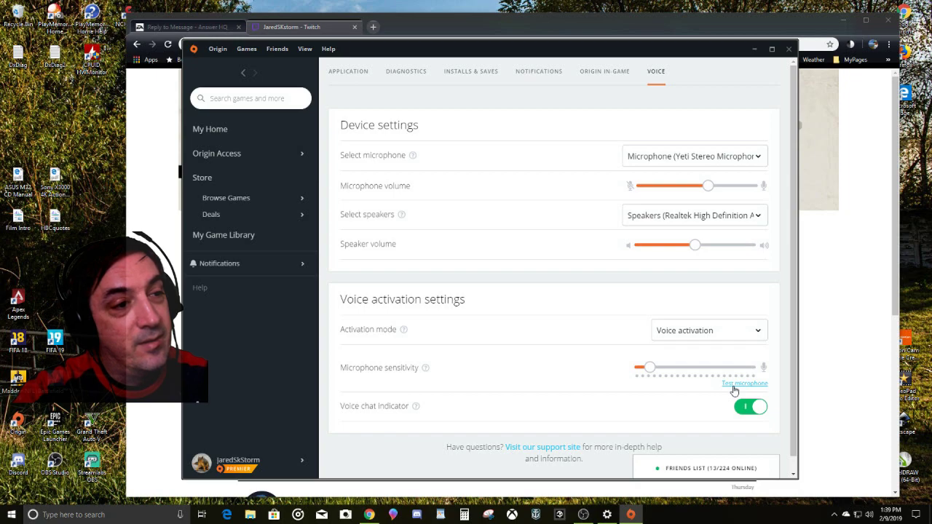
# - Run and stop a second microphone test, then return to the Answers HQ reply in Chrome
pyautogui.click(734, 386)
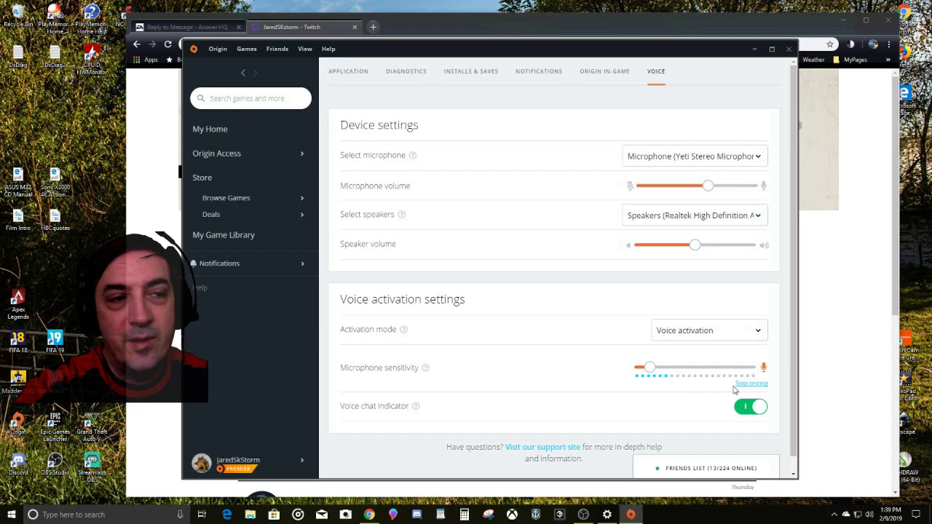
pyautogui.click(751, 386)
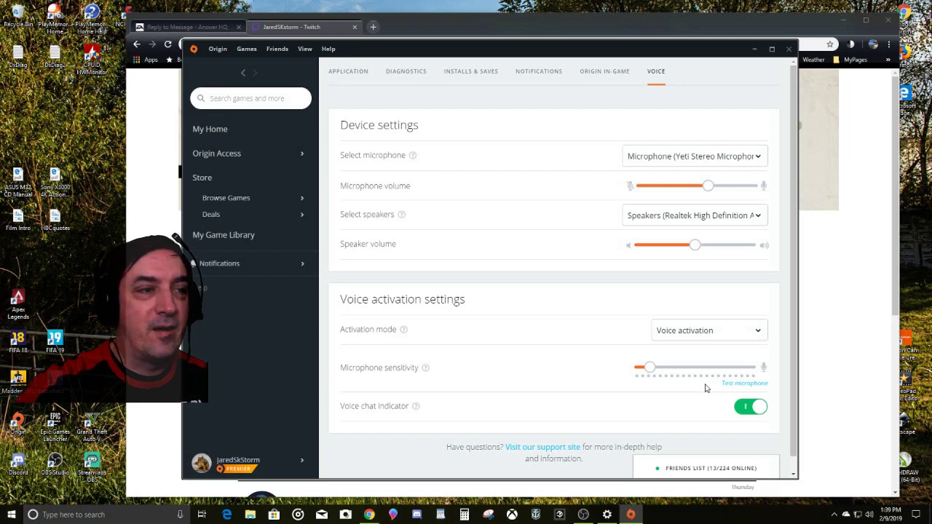
pyautogui.click(871, 245)
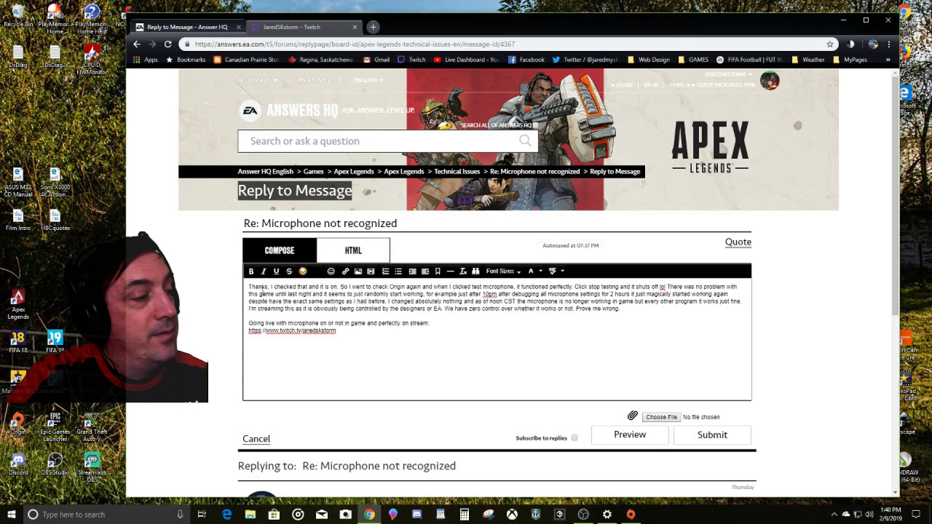
# - Post the reply about the intermittent in-game mic problem and confirm it appears as post #23
pyautogui.scroll(-4, 233, 310)
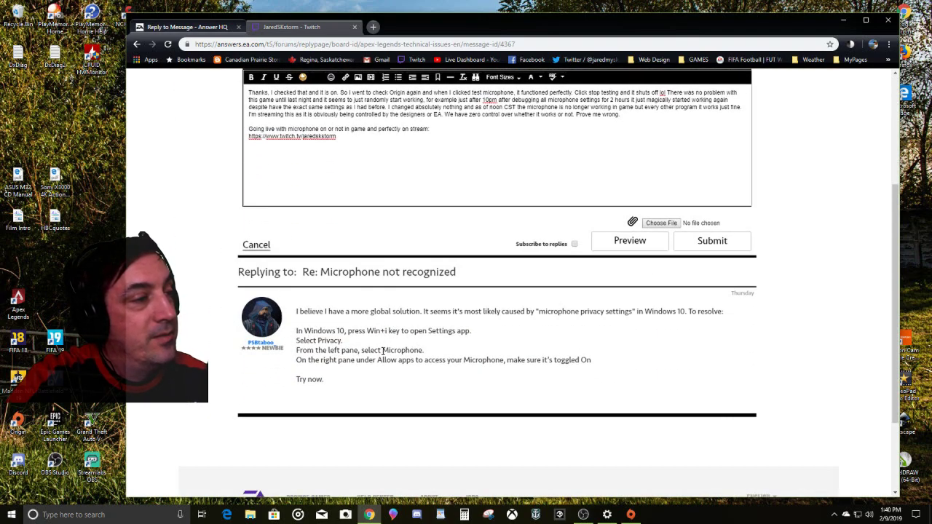
pyautogui.scroll(3, 309, 313)
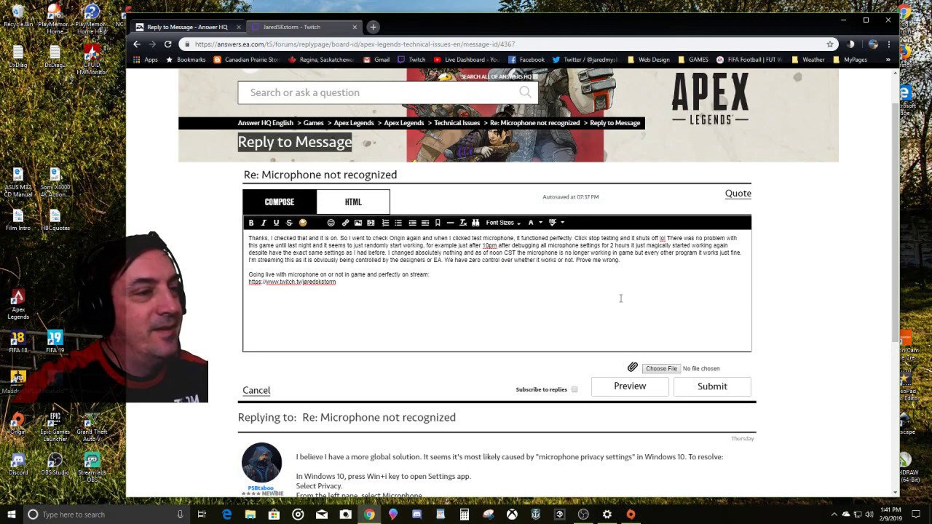
pyautogui.click(724, 389)
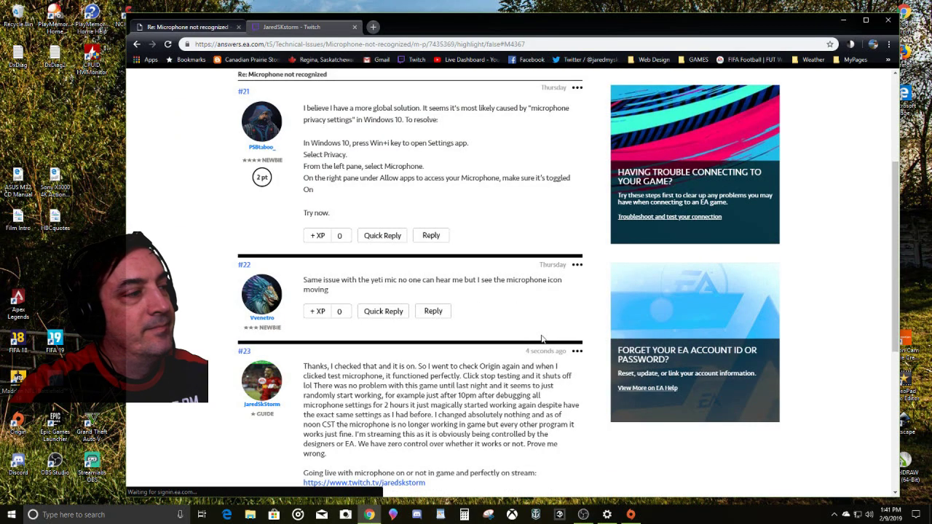
pyautogui.scroll(-3, 542, 339)
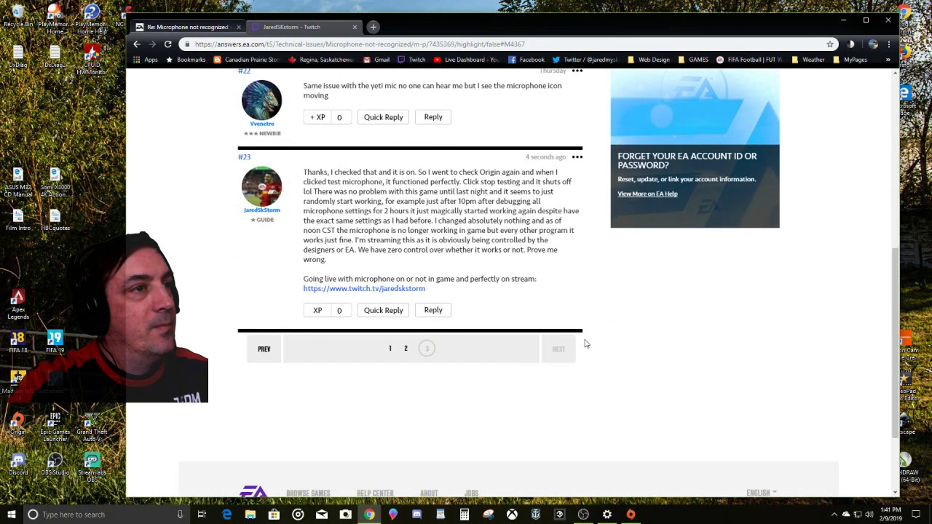
pyautogui.scroll(6, 586, 344)
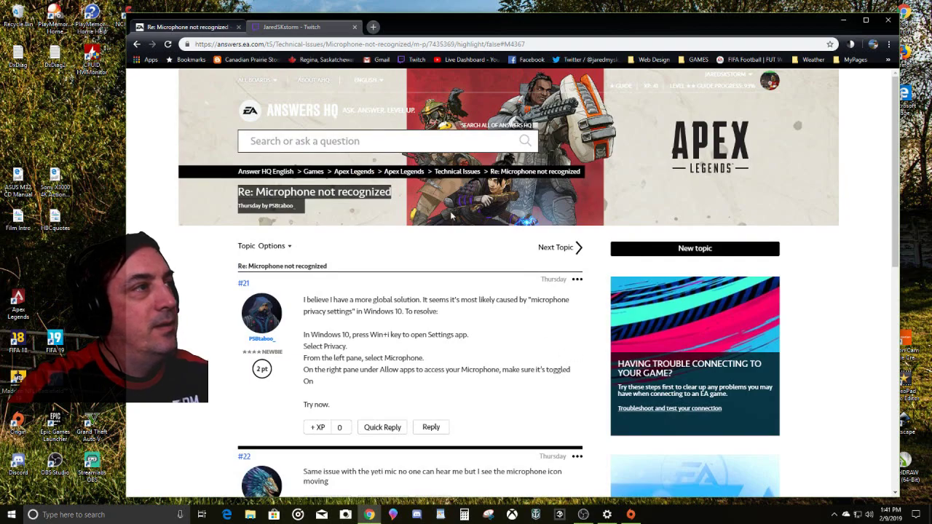
# - Close the Answers HQ tab, then close the Chrome window after the Twitch stream loads
pyautogui.click(238, 27)
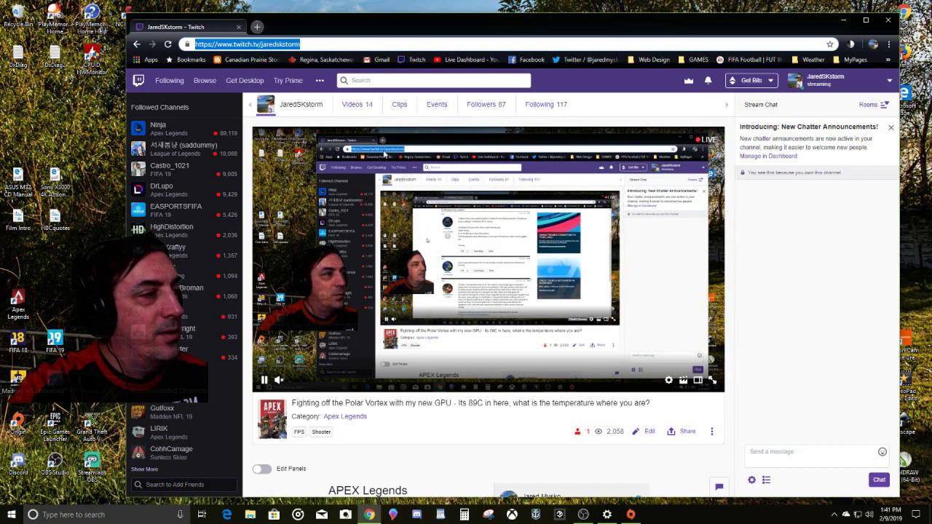
pyautogui.click(890, 23)
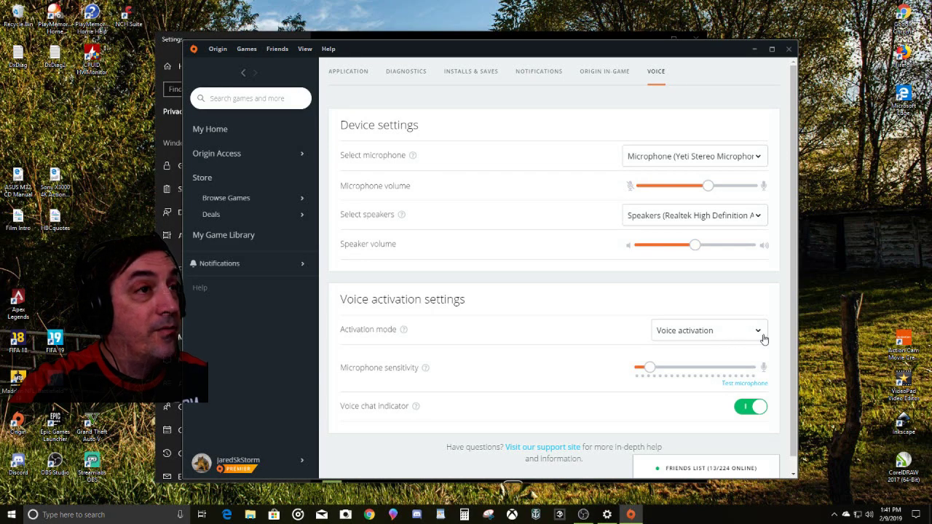
# - Close Origin and launch Apex Legends from its desktop icon
pyautogui.click(789, 49)
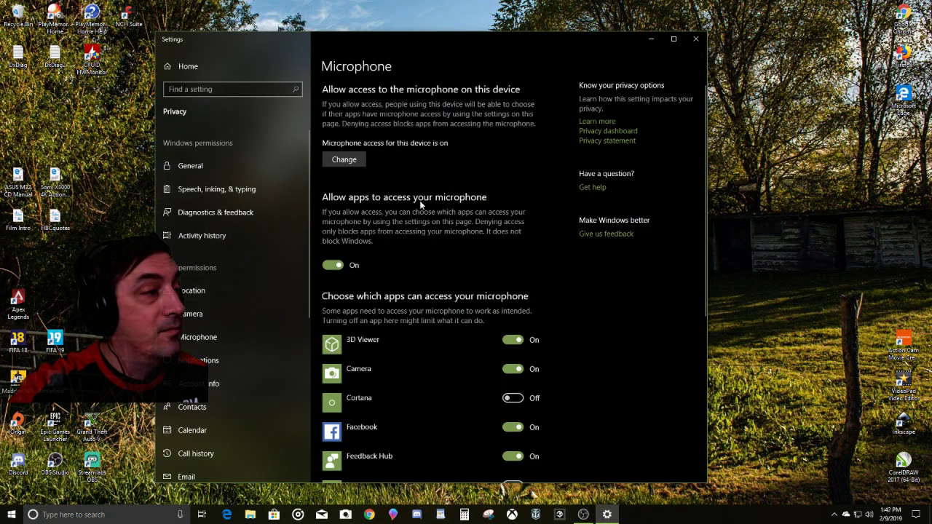
pyautogui.click(24, 302)
pyautogui.doubleClick(24, 301)
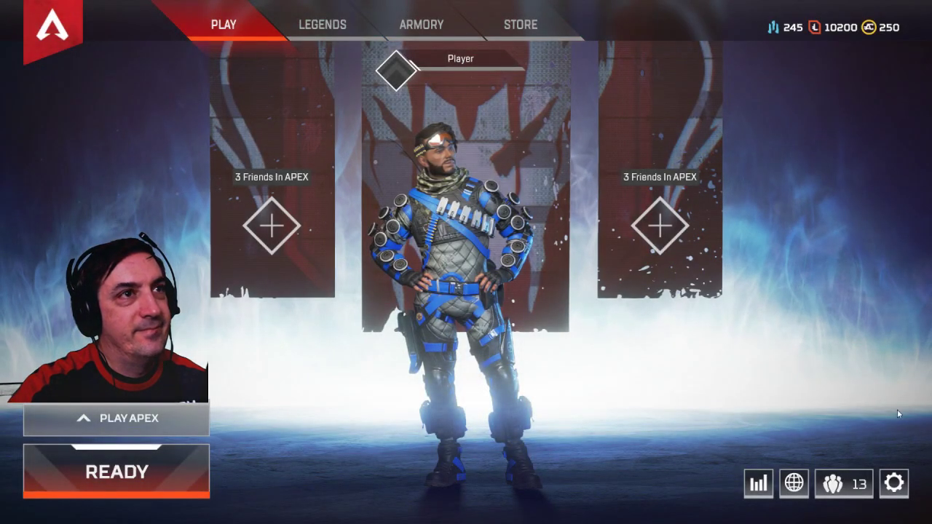
# - Review Apex Legends' Audio settings, confirming voice chat is on Open Mic, then return to the lobby
pyautogui.click(891, 483)
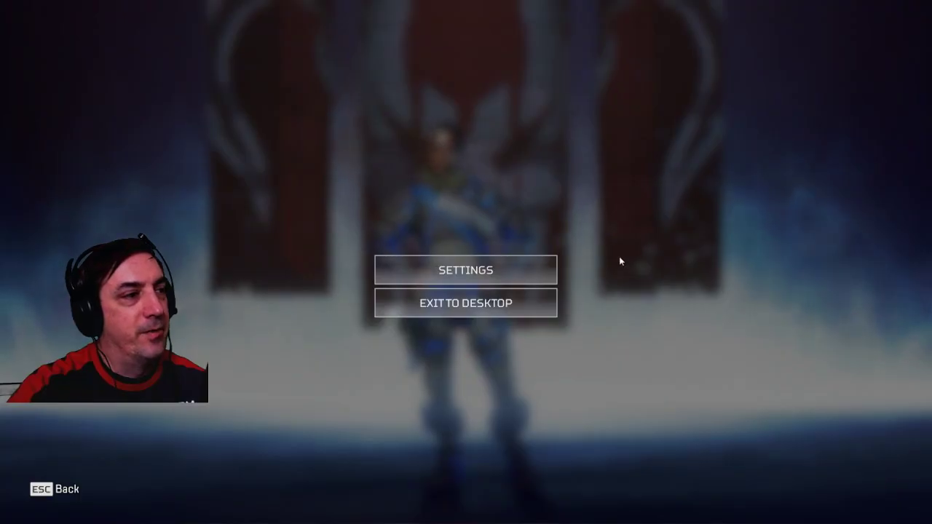
pyautogui.click(547, 275)
pyautogui.click(595, 38)
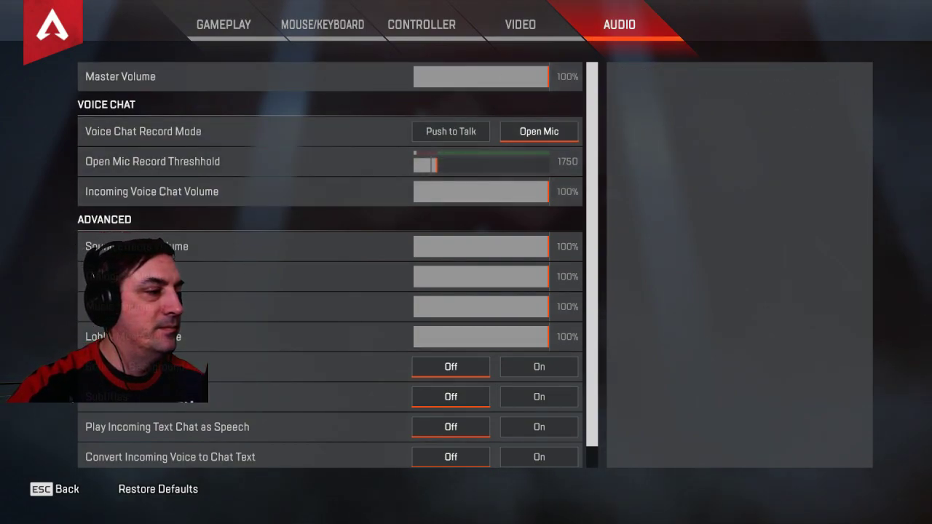
pyautogui.click(53, 489)
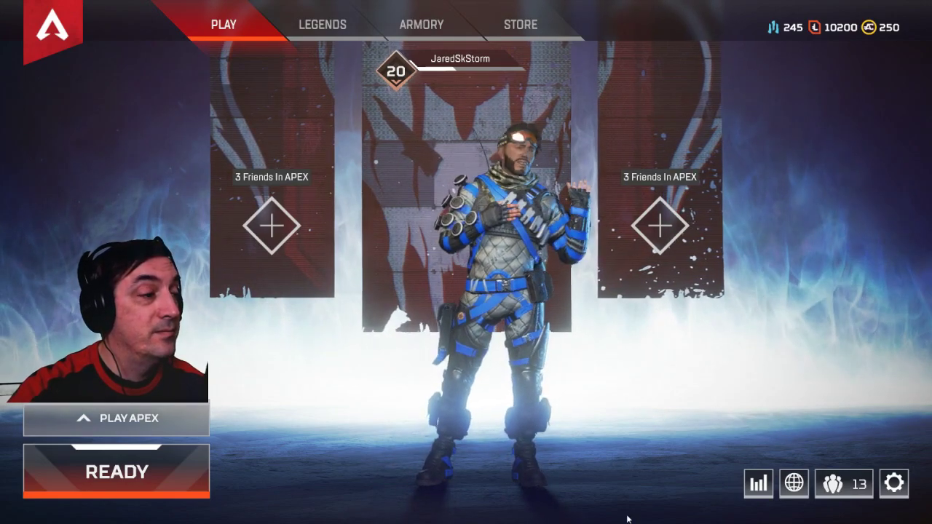
pyautogui.press('Escape')
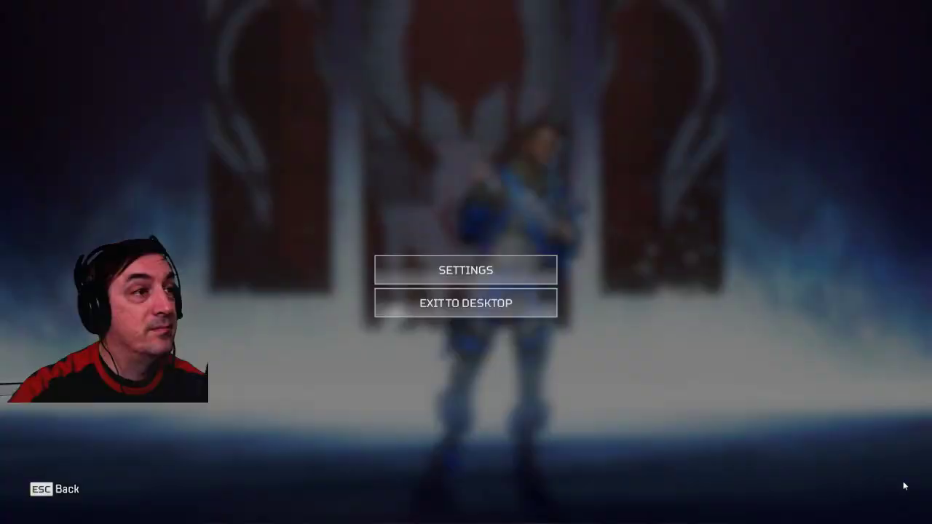
pyautogui.click(503, 266)
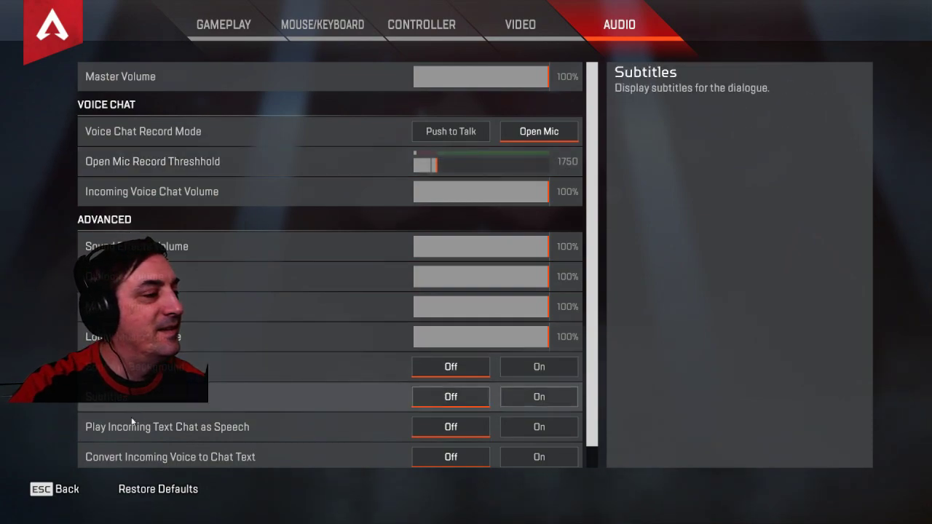
pyautogui.click(55, 489)
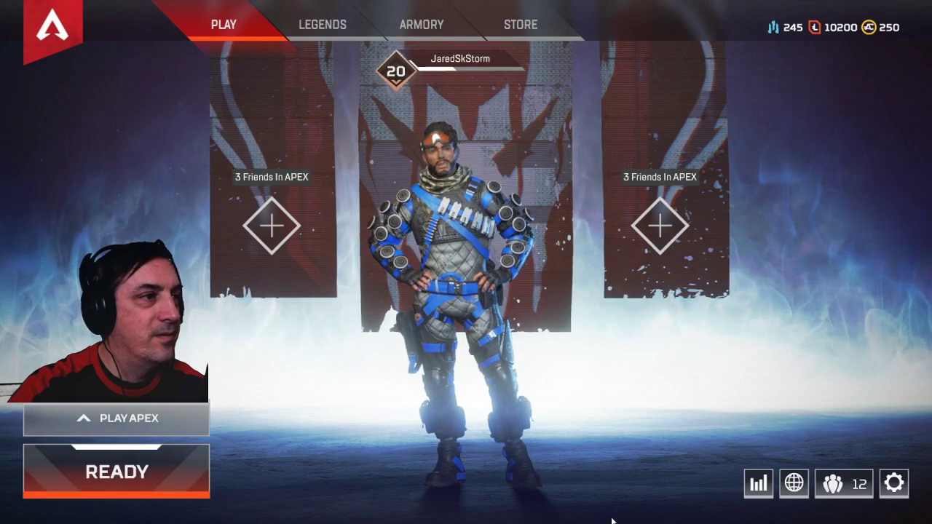
# - Open Apex Legends' Settings to view voice chat on Open Mic with record threshold 1750
pyautogui.click(902, 488)
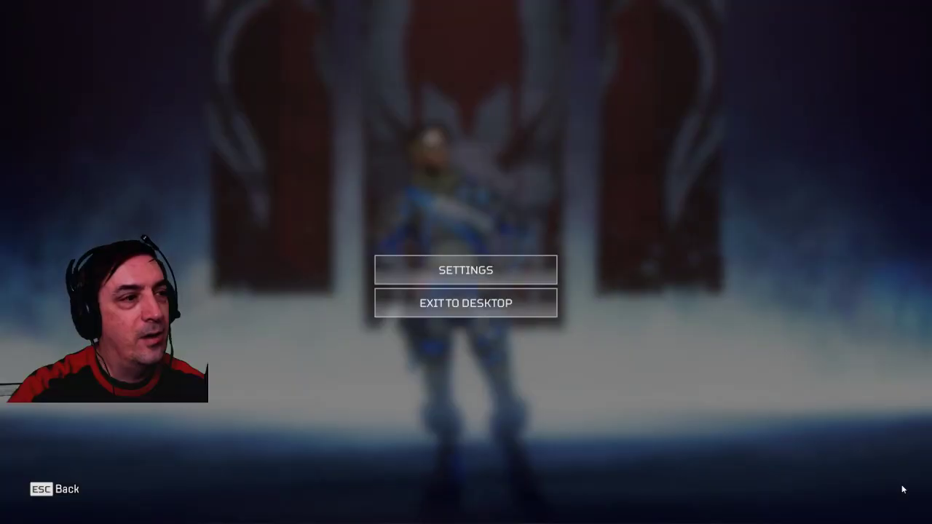
pyautogui.click(523, 267)
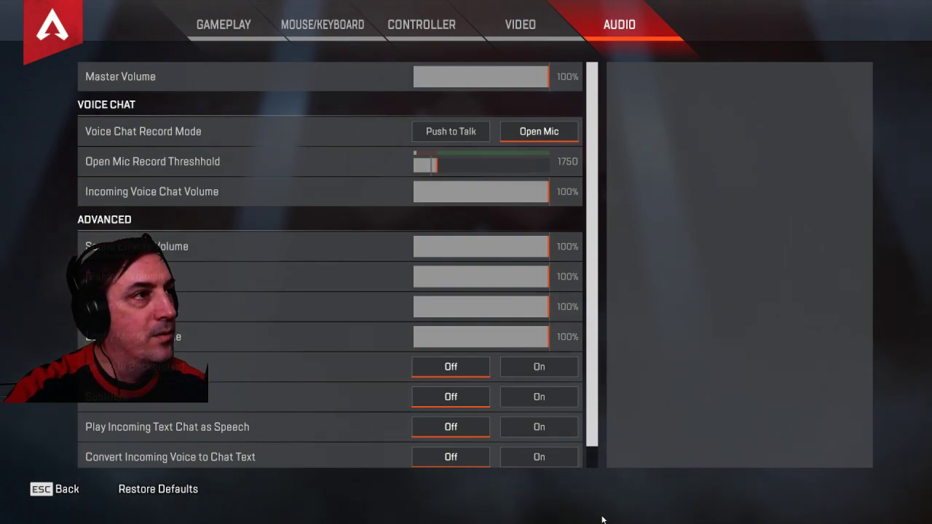
pyautogui.click(450, 138)
pyautogui.click(504, 137)
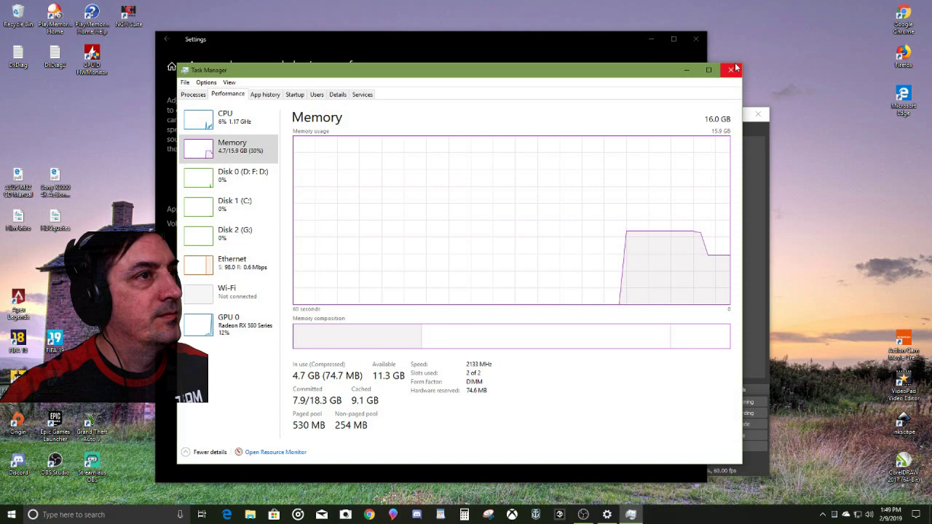
# - Close Task Manager to reveal Windows' App volume and device preferences page
pyautogui.click(732, 69)
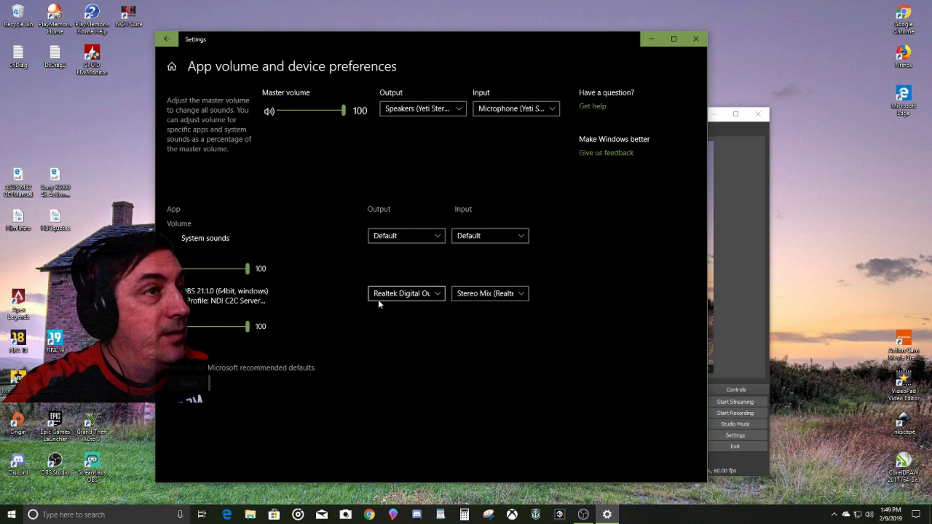
# - Minimize Windows Settings and relaunch Apex Legends from its desktop shortcut
pyautogui.click(613, 516)
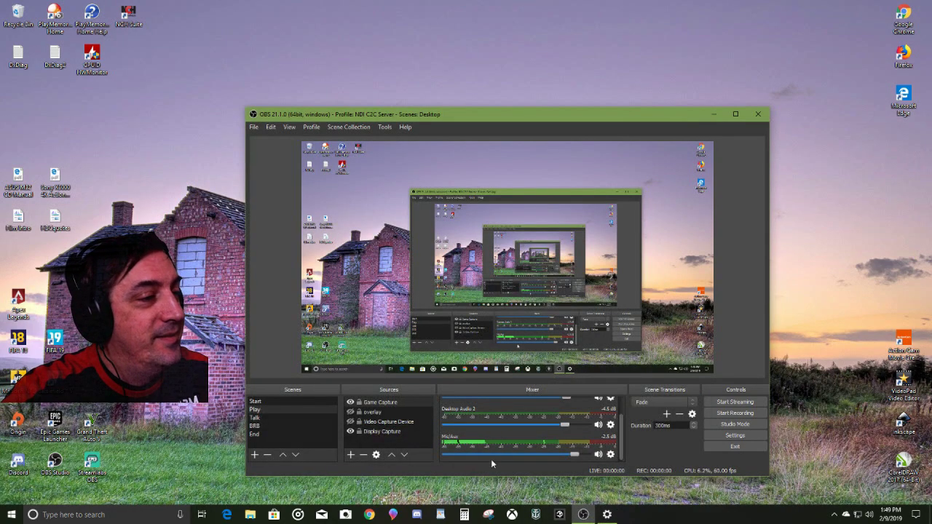
pyautogui.doubleClick(18, 300)
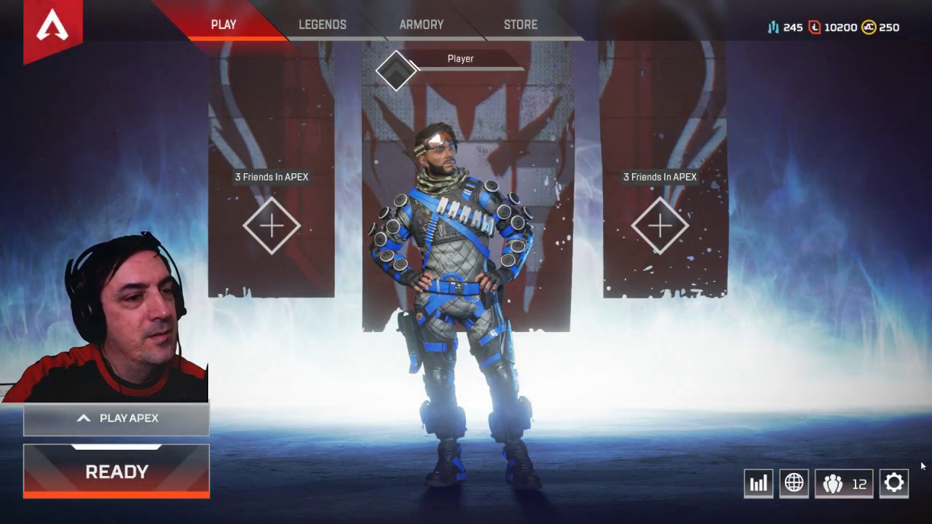
# - Reopen the Apex Legends audio settings to confirm voice chat is still Open Mic at threshold 1750
pyautogui.press('Escape')
pyautogui.click(517, 271)
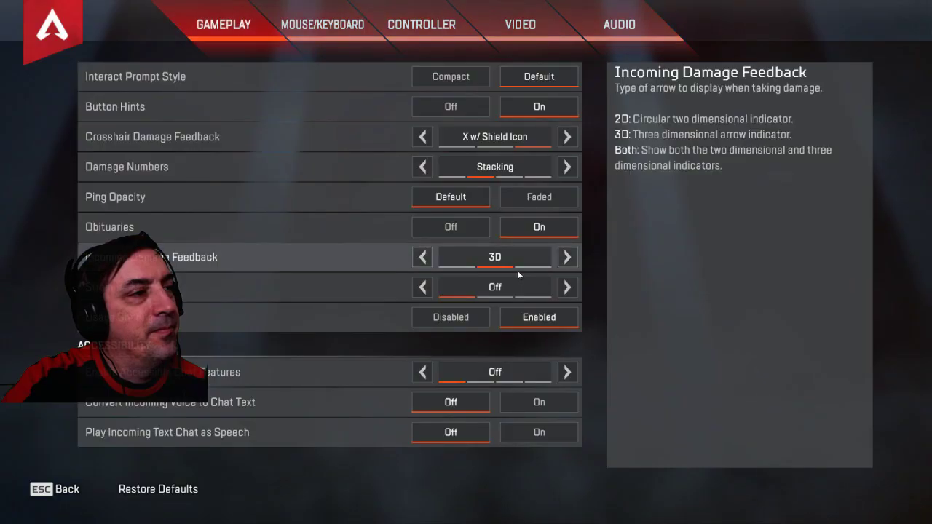
pyautogui.click(619, 26)
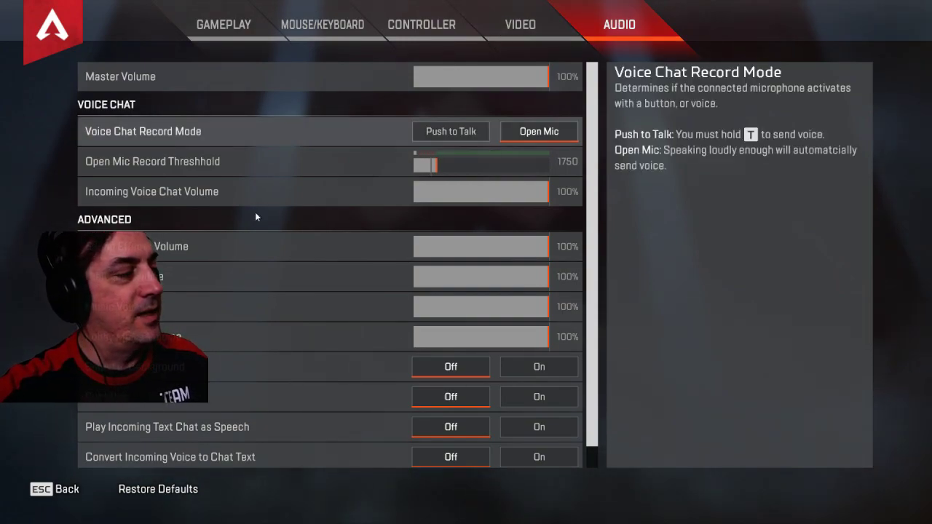
# - Return from audio settings to the lobby and choose Exit to Desktop from the options menu
pyautogui.click(59, 498)
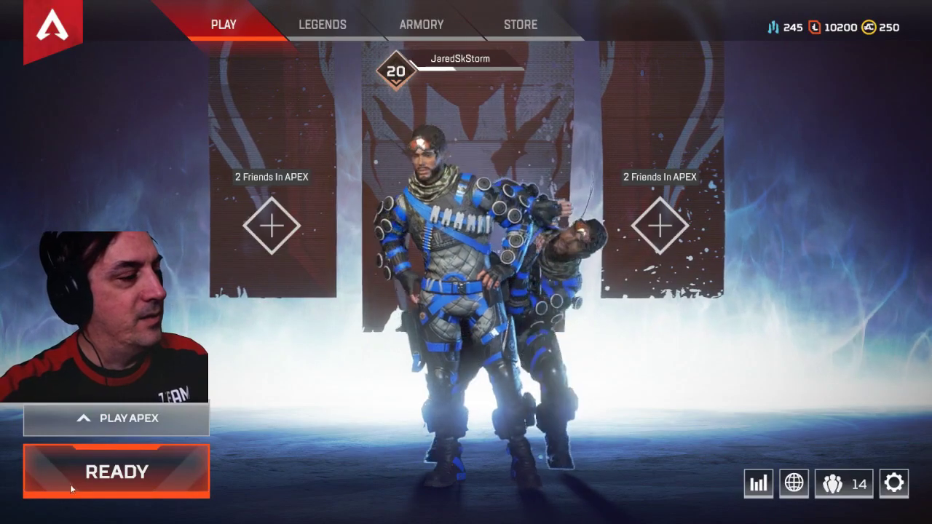
pyautogui.click(901, 487)
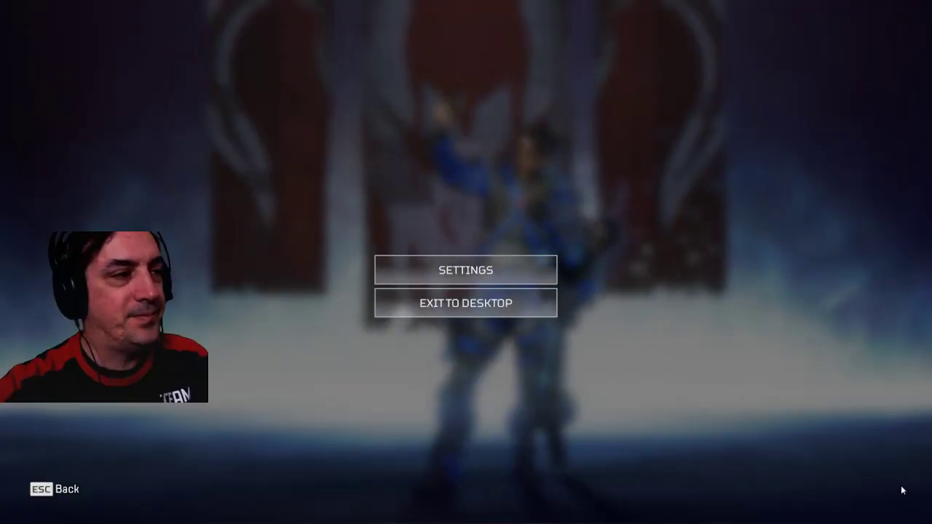
pyautogui.click(518, 310)
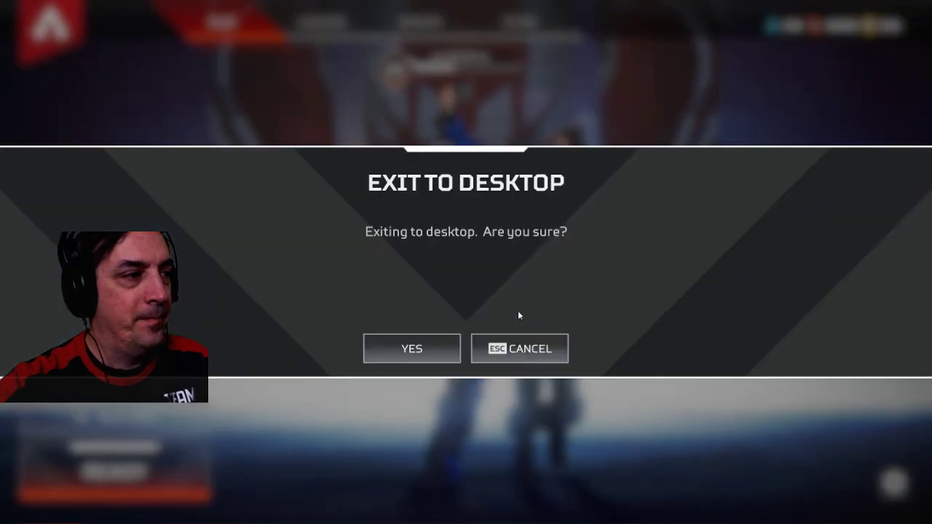